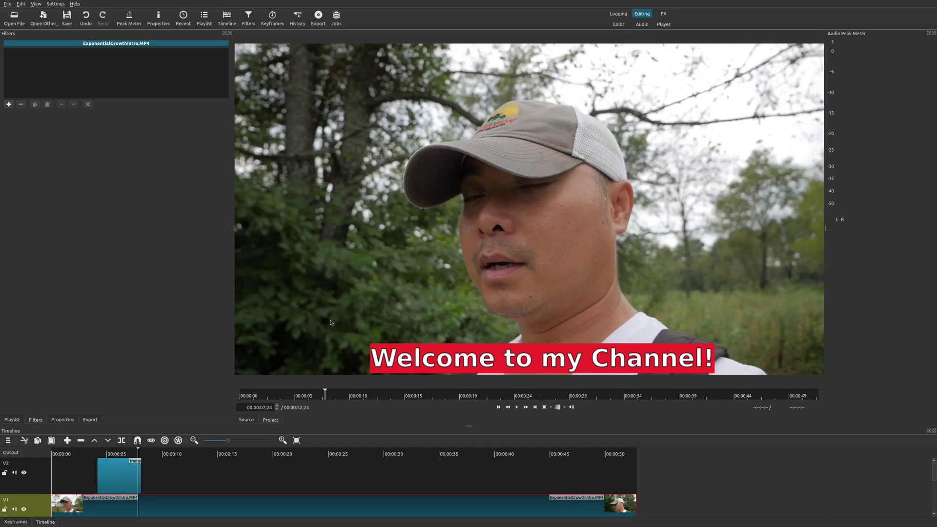
- View the Shotcut version information from the Help menu, then close it
left_click(74, 4)
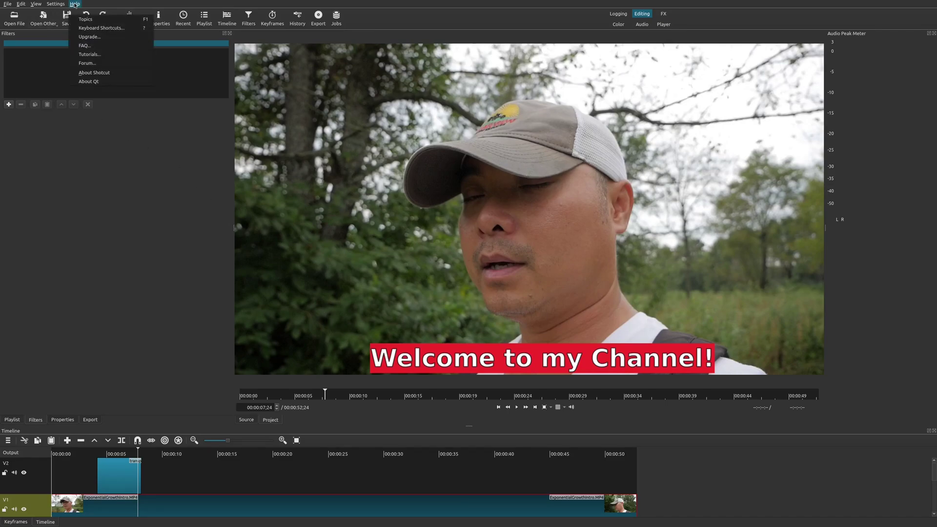
left_click(95, 73)
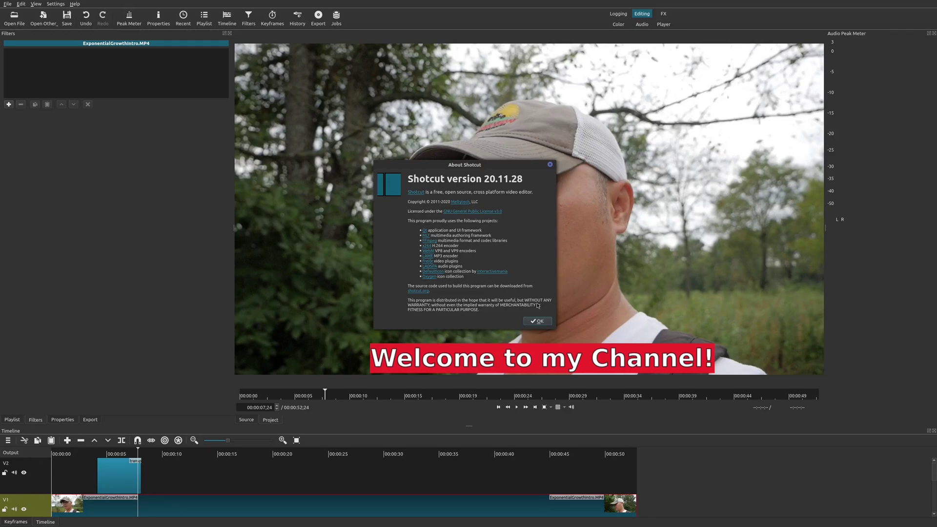
left_click(538, 321)
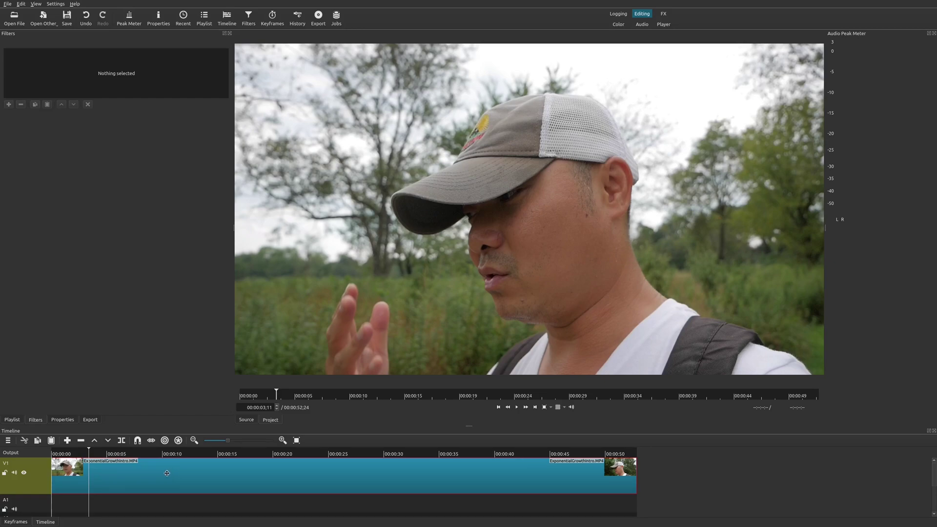
- Add an empty V2 video track above V1 from the V1 track's Track Operations menu
right_click(42, 479)
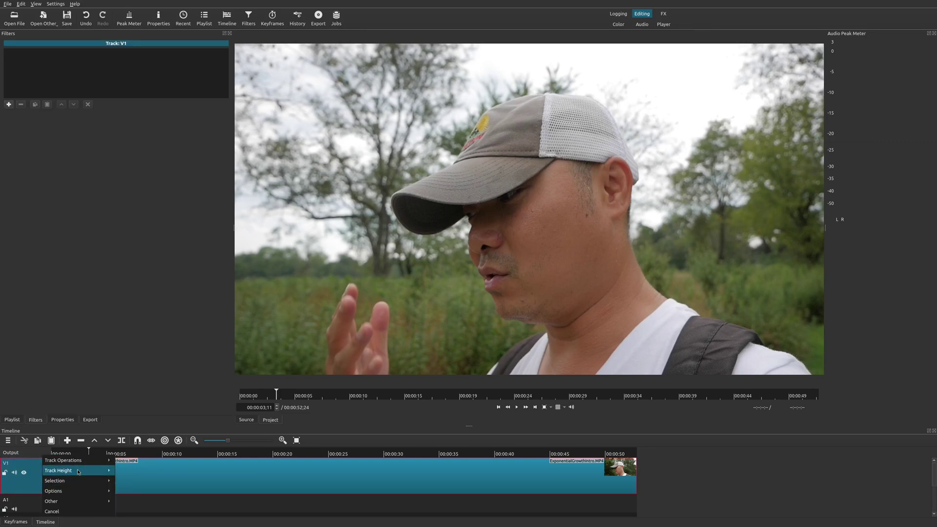
mouse_move(75, 462)
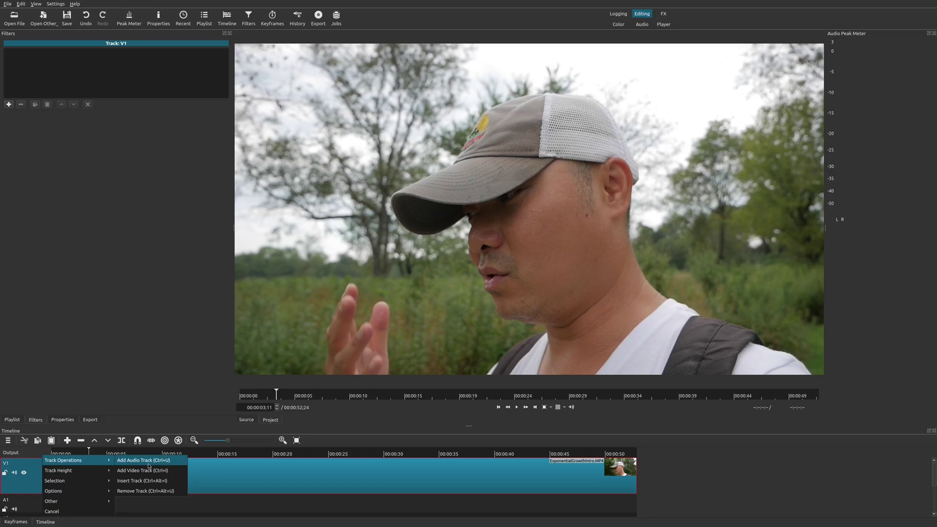
left_click(149, 471)
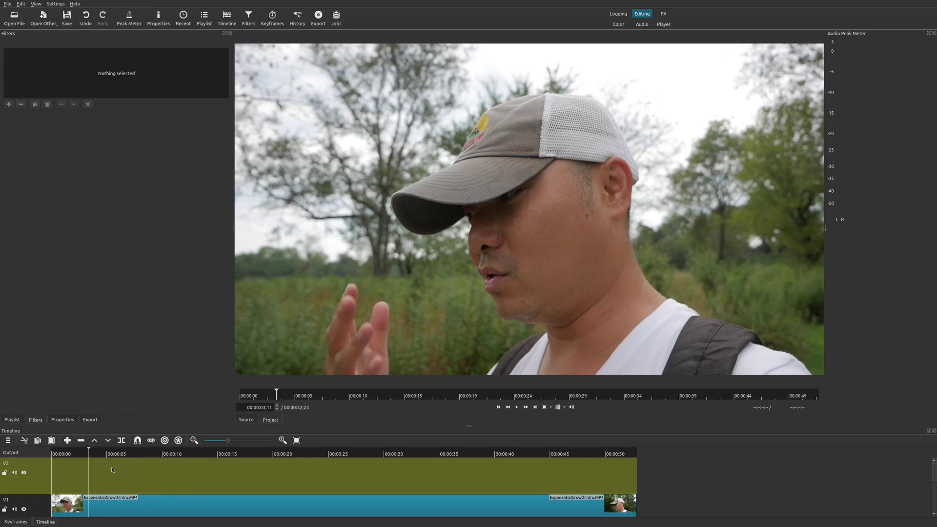
- Generate a transparent Text source clip captioned 'Welcome to my channel!'
left_click(43, 18)
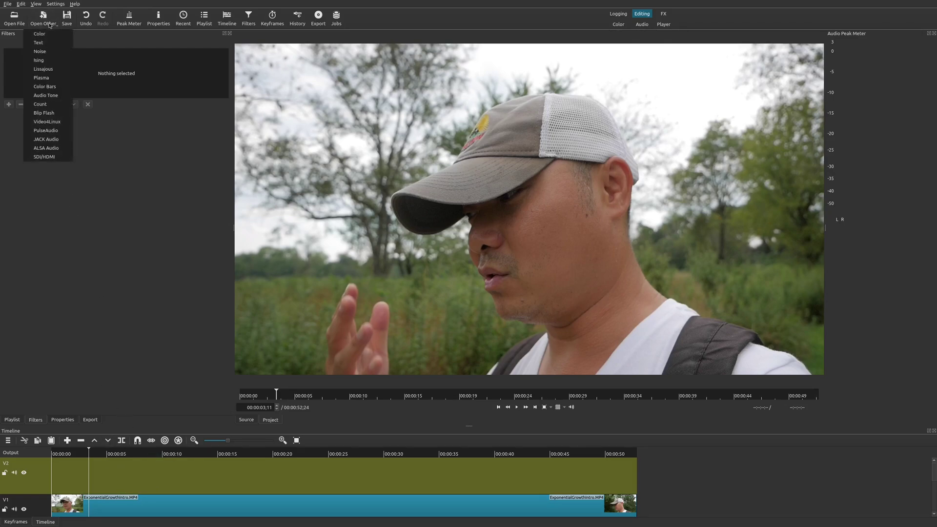
left_click(57, 43)
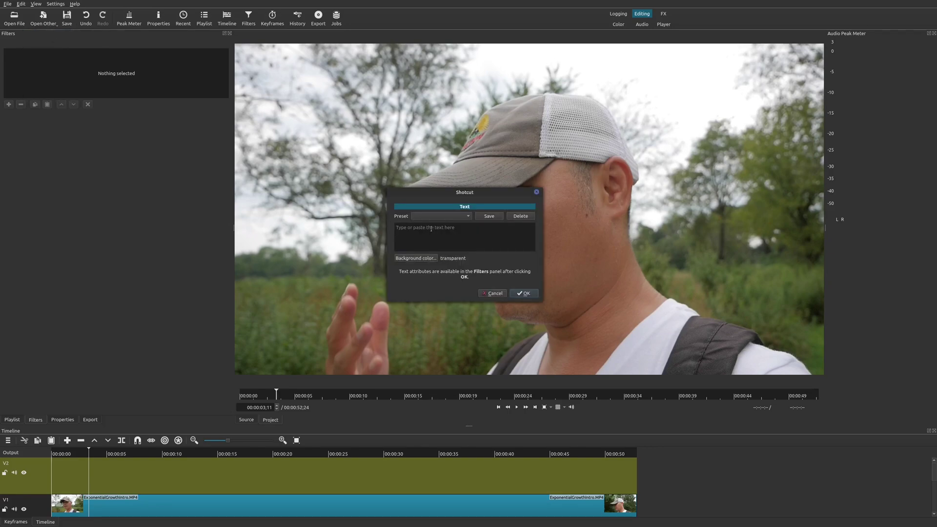
type("Welcome to")
key("BackSpace")
type("my channel!")
left_click(524, 293)
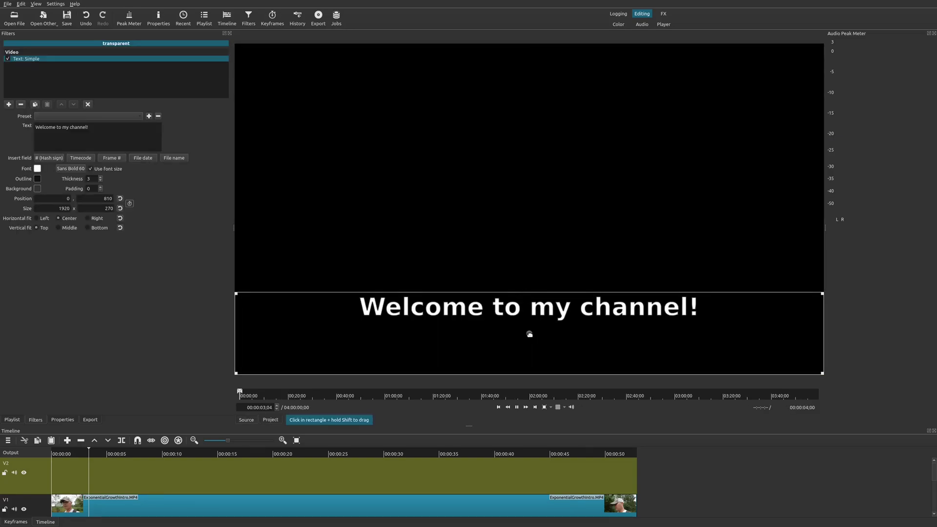
- Switch to the PhoneVsCamera1.MP4 example project previewing the 'hey hey what's up?' text clip
left_click_drag(529, 335, 99, 482)
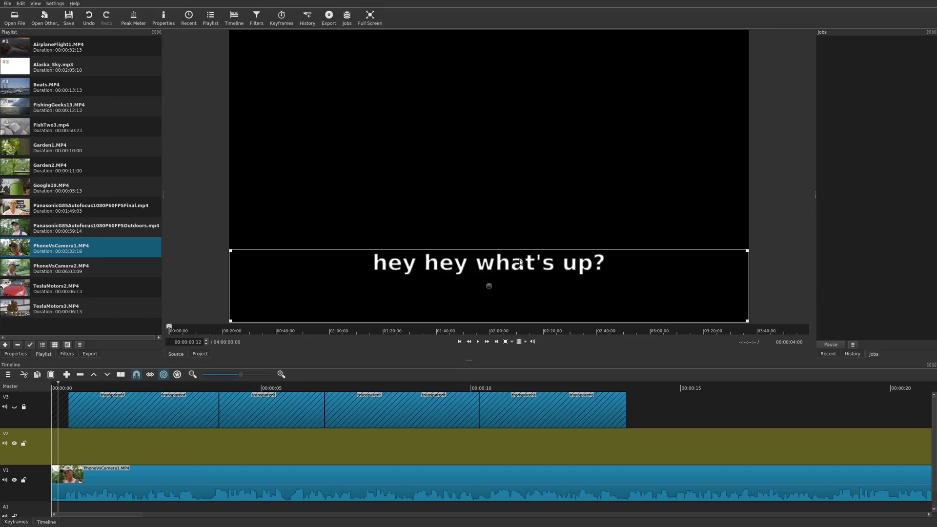
- Drop the text clip onto V2, then undo it so V2 stays empty
left_click_drag(521, 263, 123, 418)
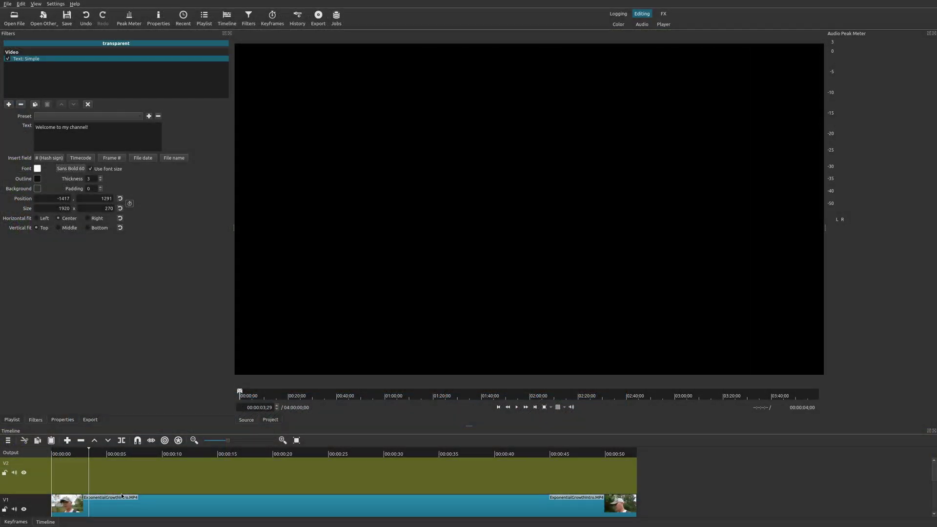
key("ctrl+z")
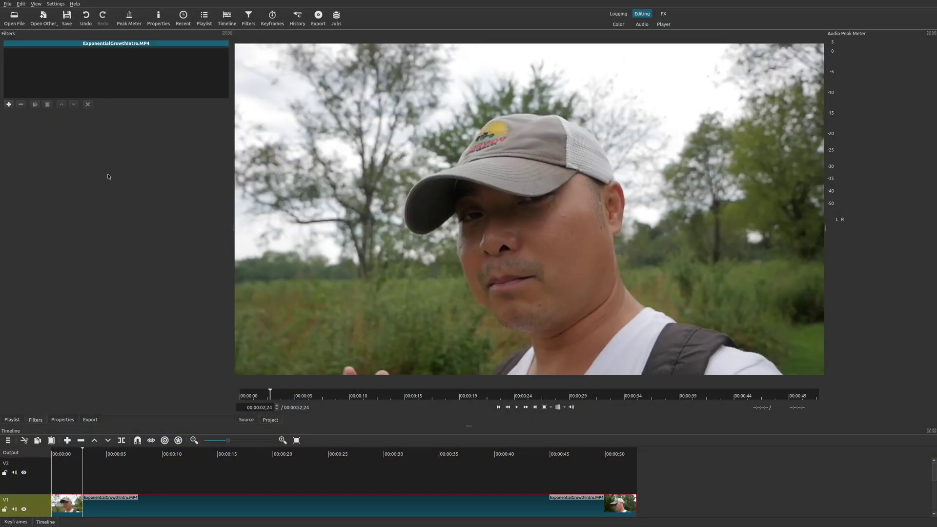
- Generate a new transparent Text clip reading 'Welcome to my channel'
left_click(43, 18)
left_click(60, 45)
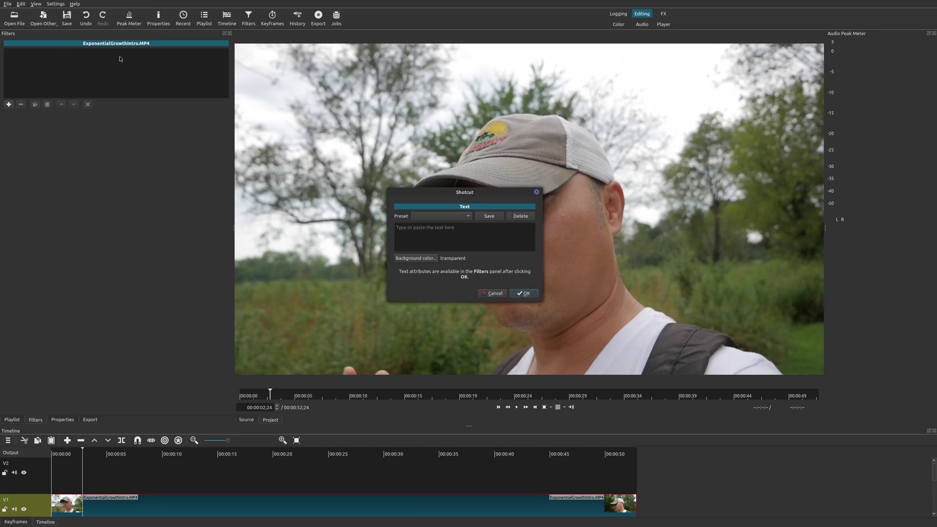
type("Welcome to my channel!")
left_click(525, 292)
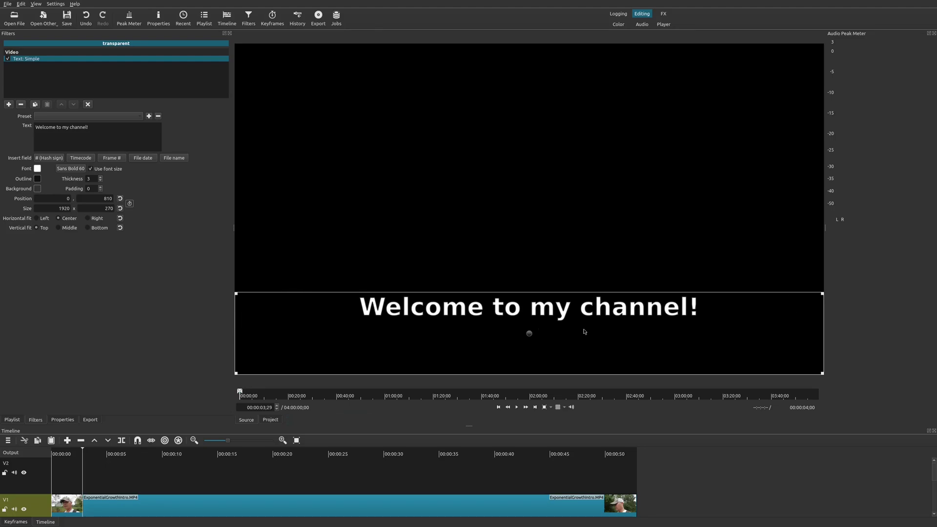
- Drag the 'Welcome to my channel!' clip from the player onto V2 near the timeline start
left_click_drag(529, 333, 524, 328)
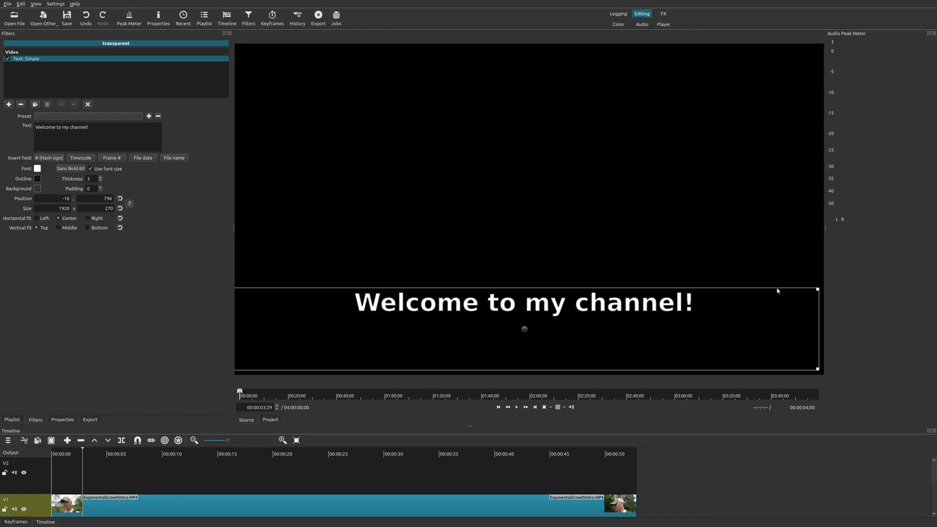
left_click_drag(777, 291, 82, 467)
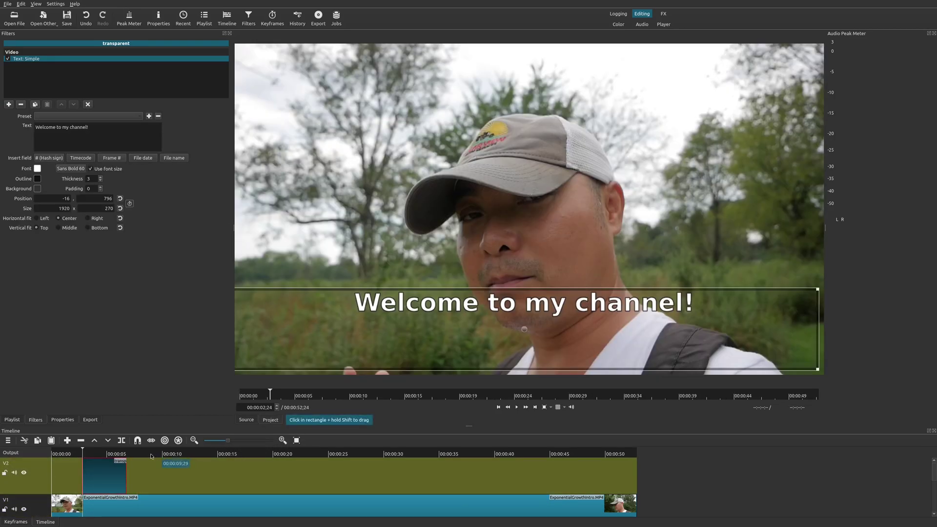
- Put the playhead at 00:00:03;21, shrink the caption box to a bottom strip, and lengthen the clip
left_click(92, 452)
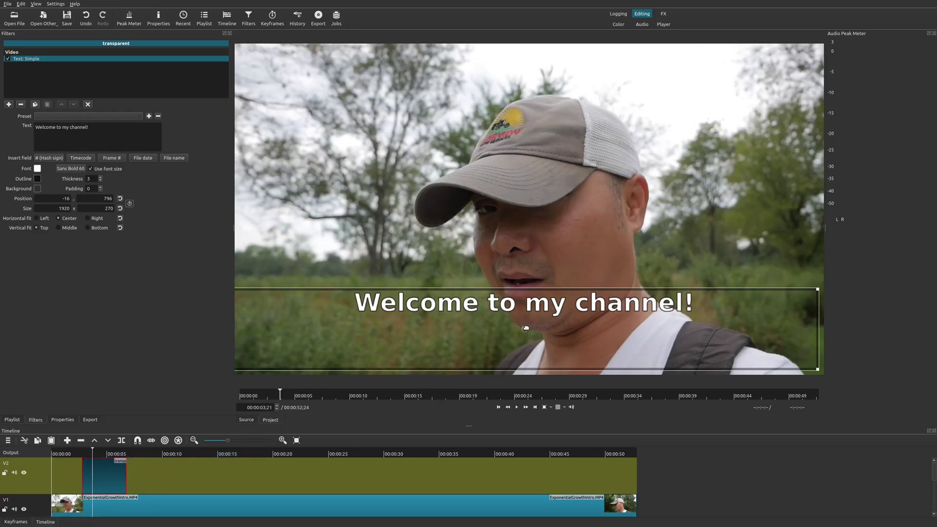
left_click_drag(524, 328, 523, 337)
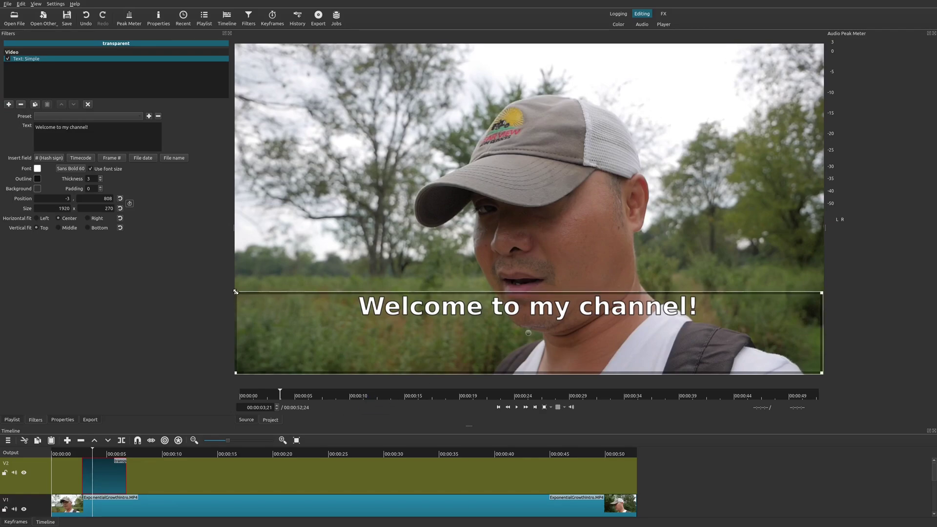
left_click_drag(236, 296, 341, 346)
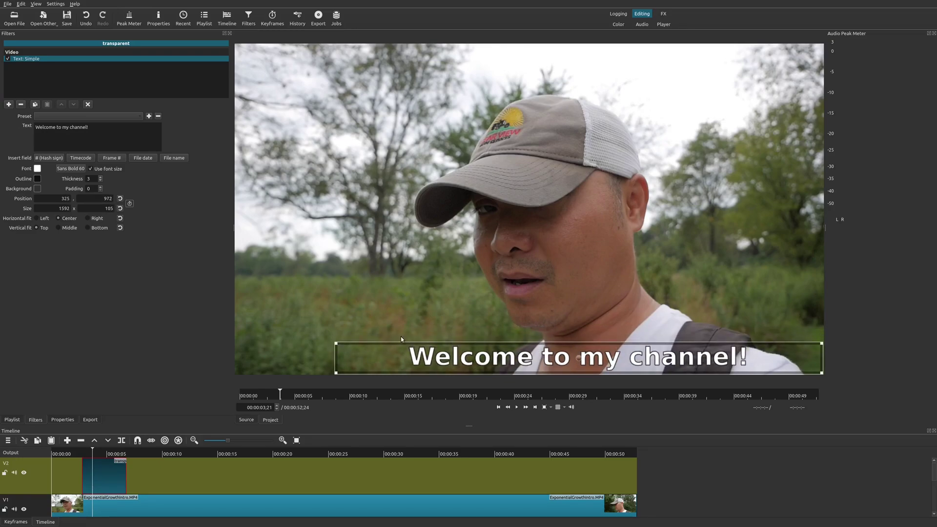
left_click_drag(576, 356, 564, 361)
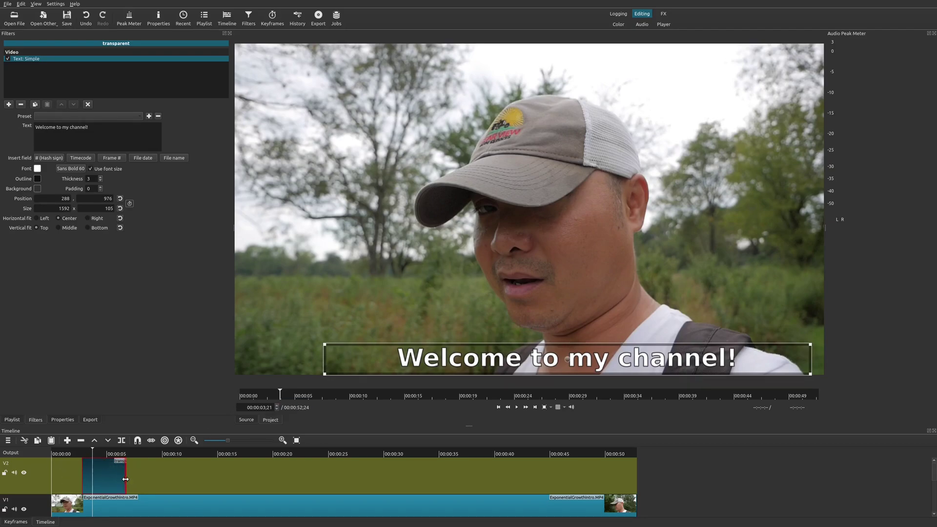
left_click_drag(126, 481, 122, 481)
- Start the text clip at 00:00:03;21 and set its Text: Simple background colour to red
left_click(78, 479)
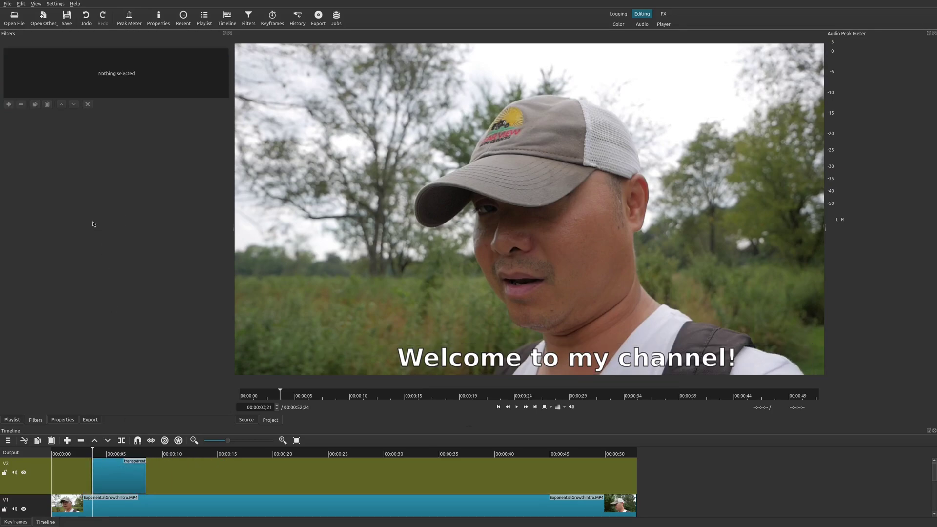
left_click(123, 472)
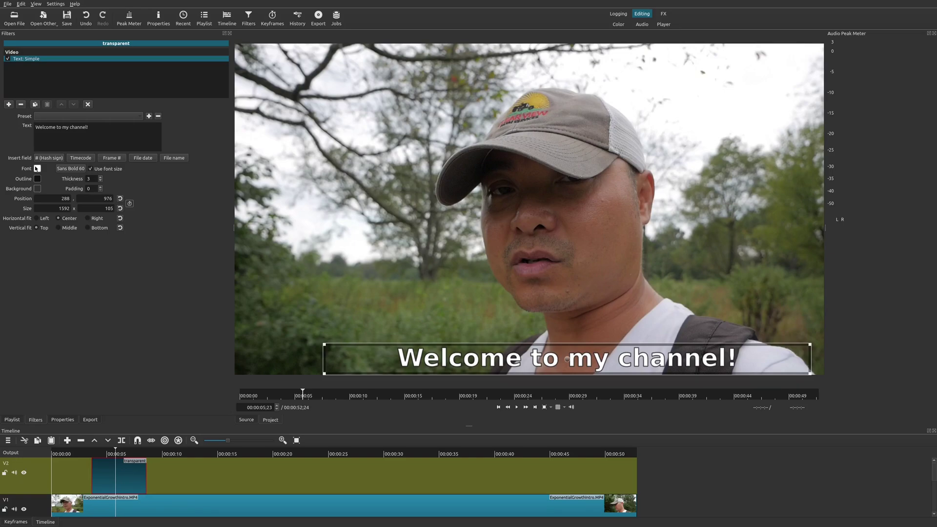
left_click(75, 169)
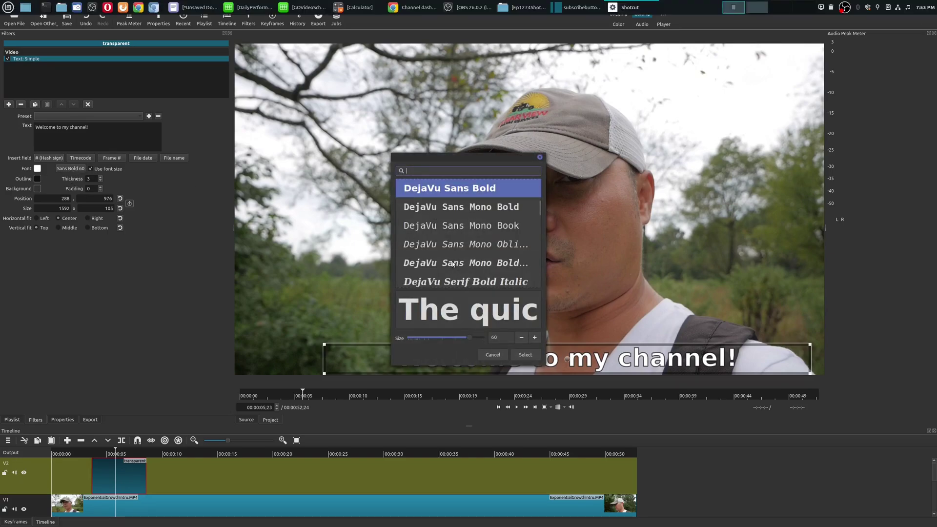
left_click(493, 355)
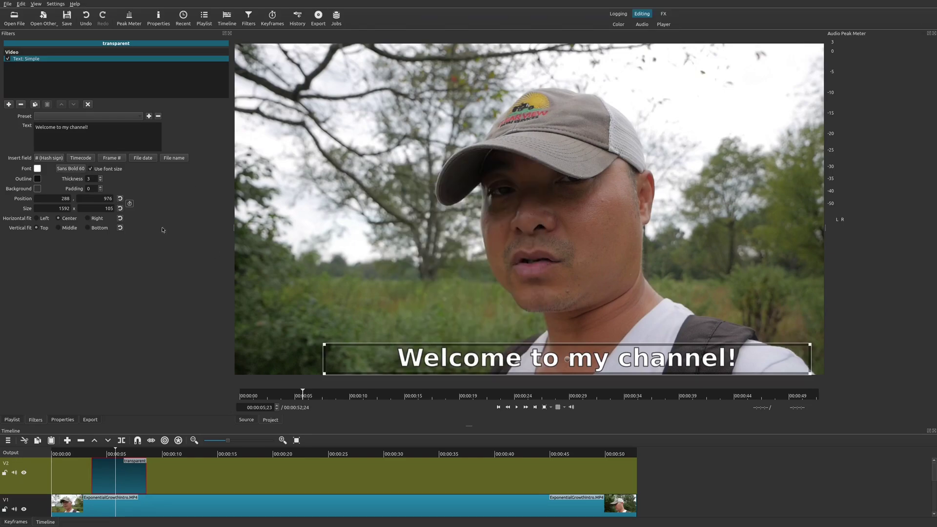
left_click(38, 180)
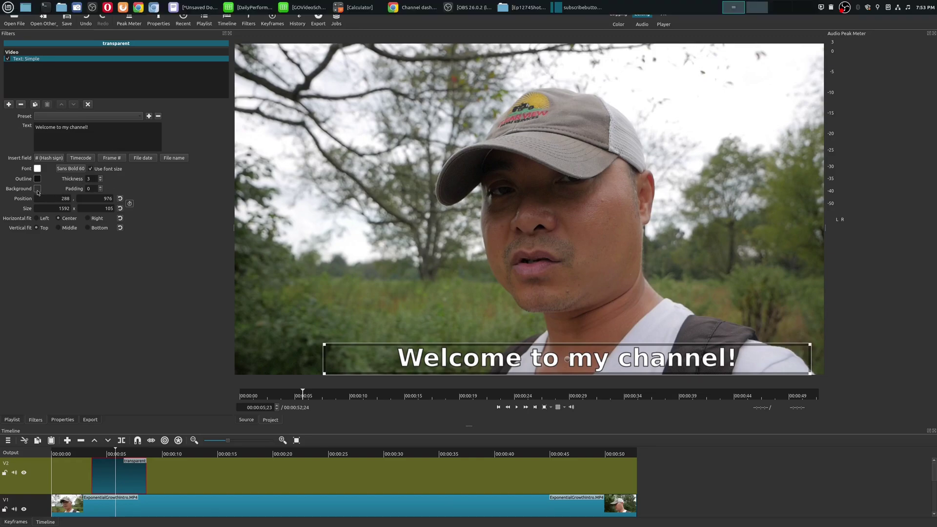
left_click(391, 221)
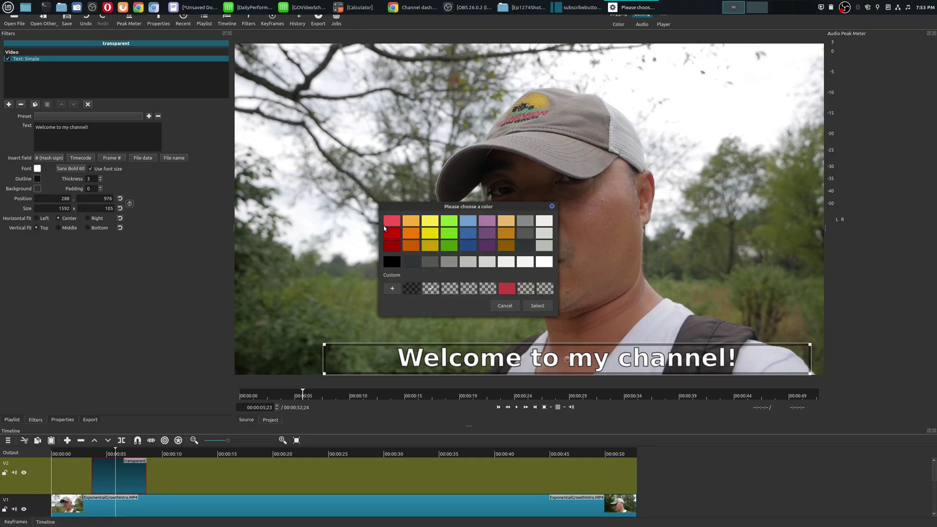
left_click(543, 306)
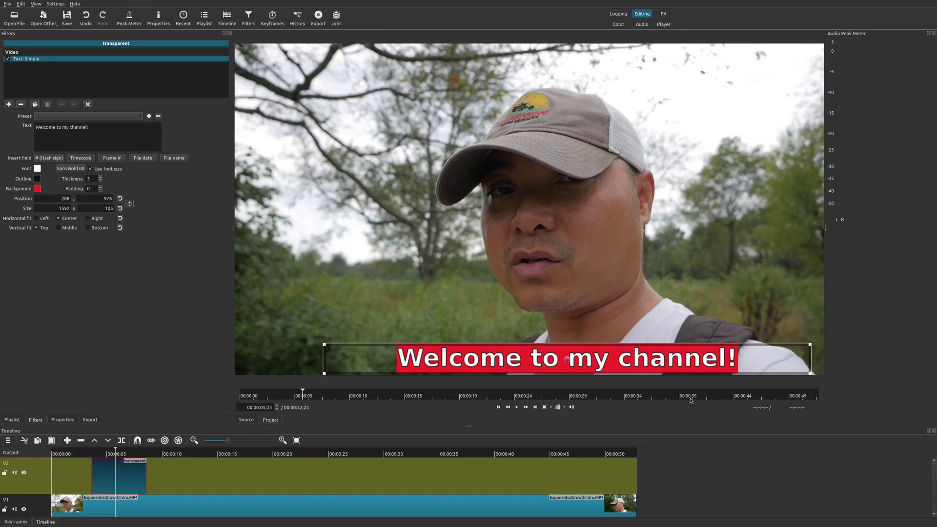
- Play back the welcome subtitle, then select the subtitle clip on V2
left_click(90, 455)
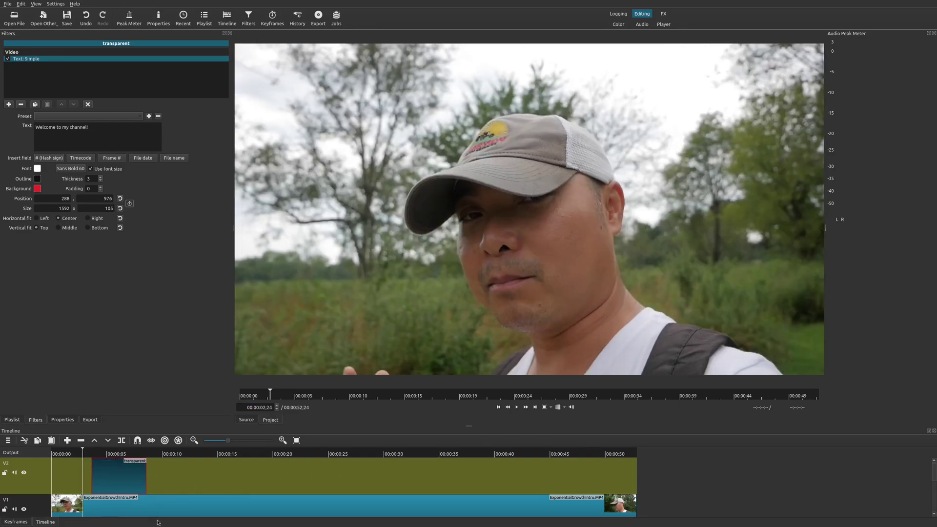
key("space")
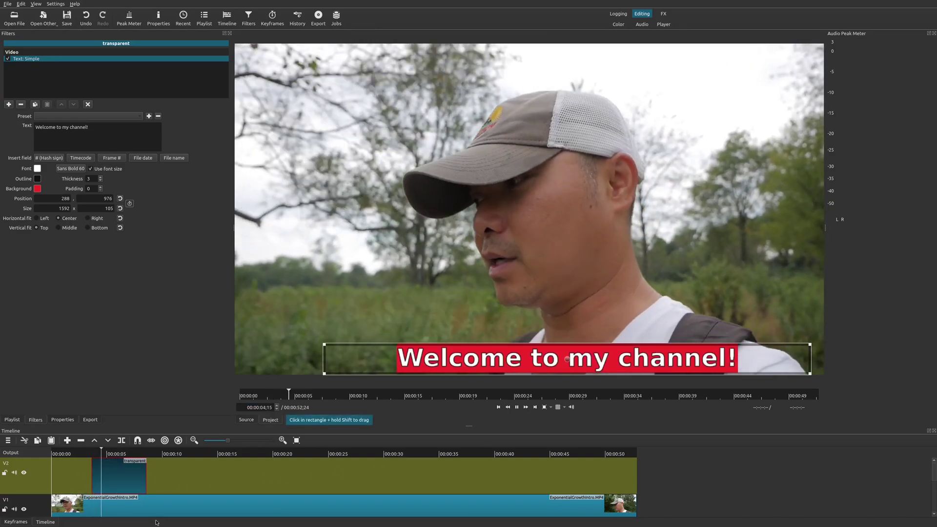
key("space")
left_click(151, 515)
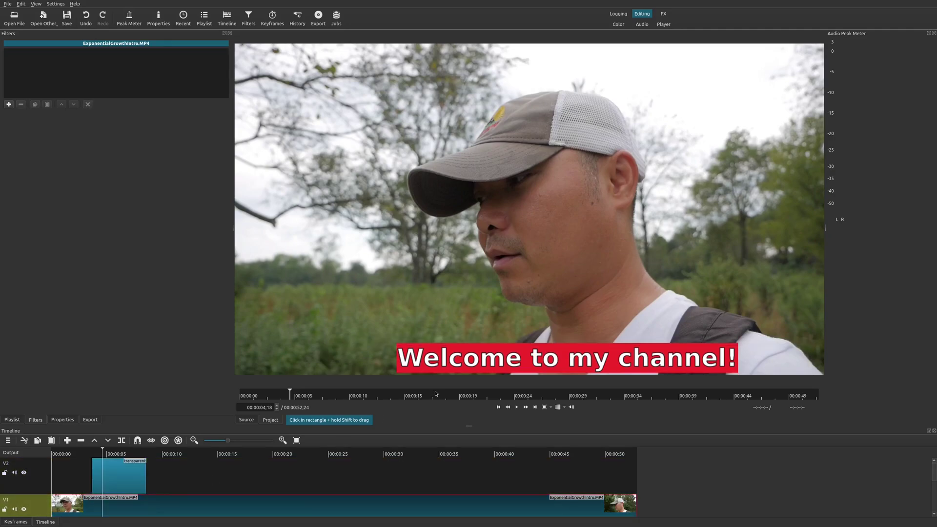
left_click(115, 474)
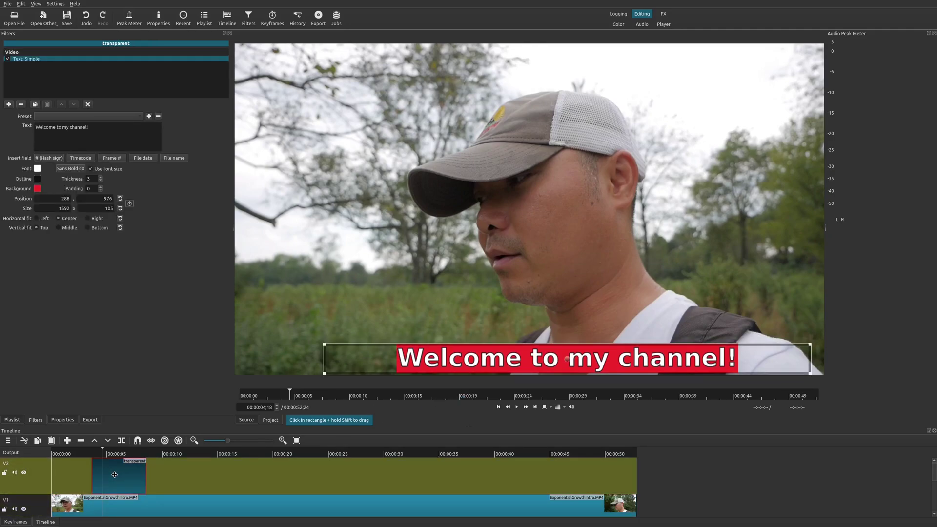
- Paste a copy of the subtitle at about 12 seconds and change its text to 'Subscribe for More!'
left_click(192, 455)
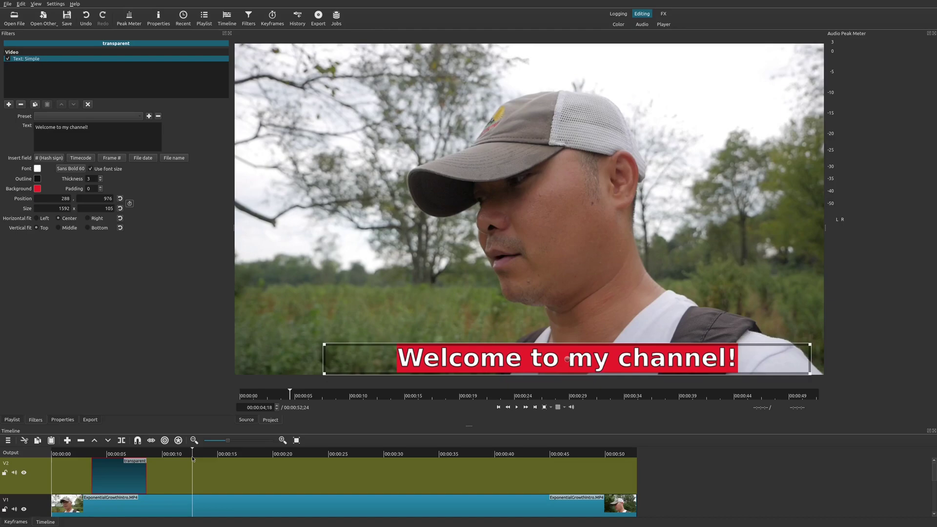
key("ctrl+v")
left_click(215, 475)
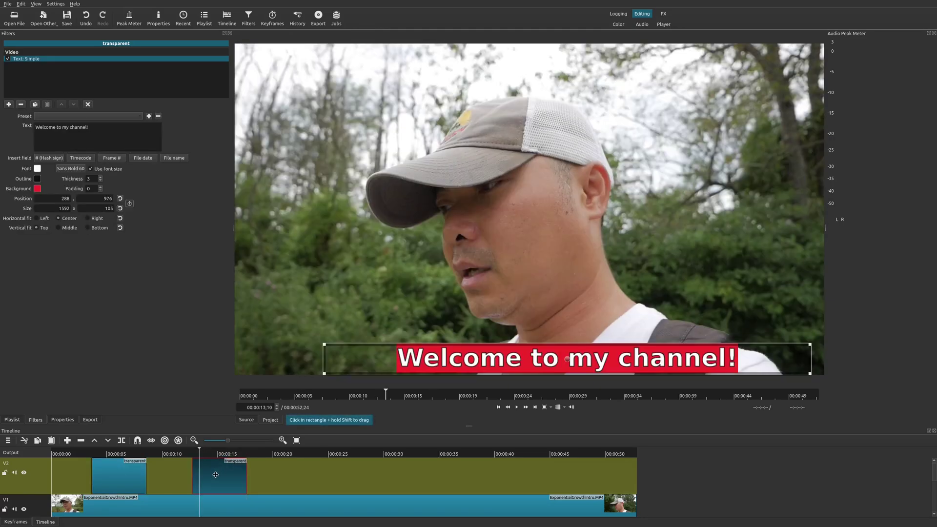
triple_click(75, 127)
type("S")
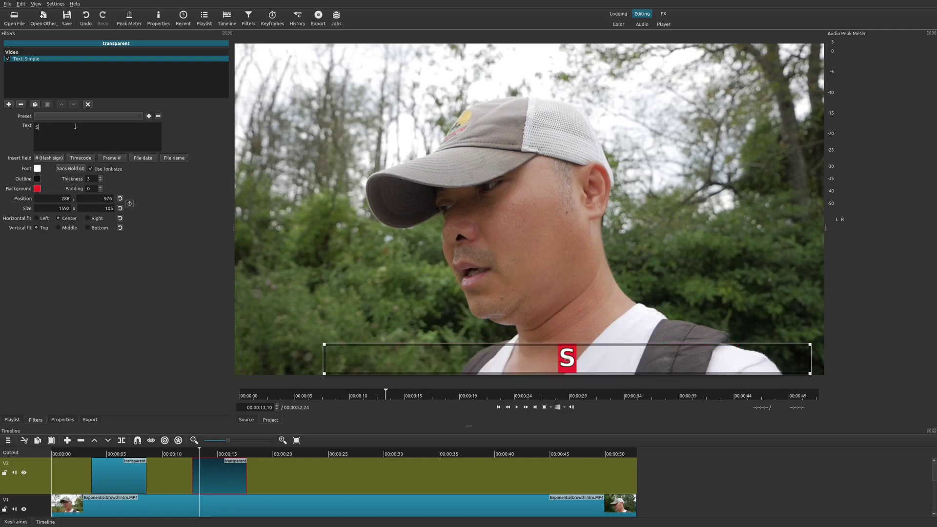
type("ubsc")
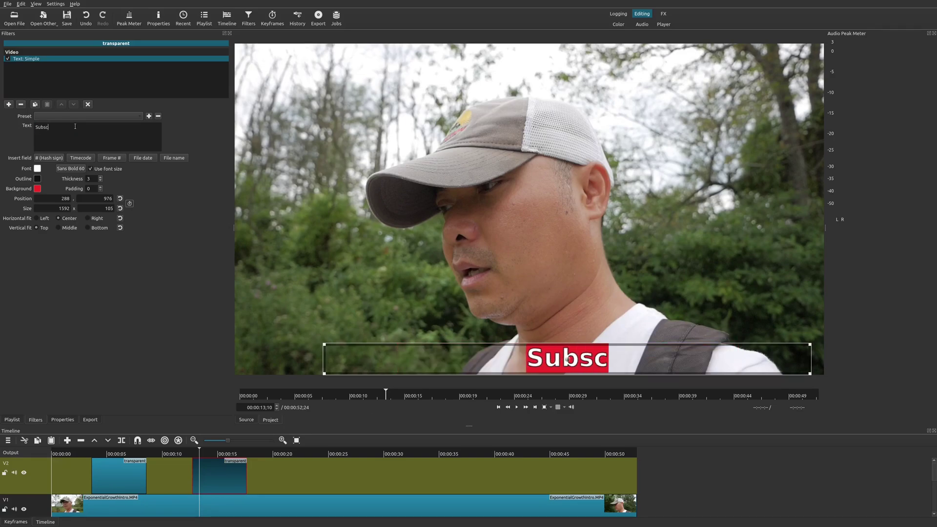
type("ribe fo")
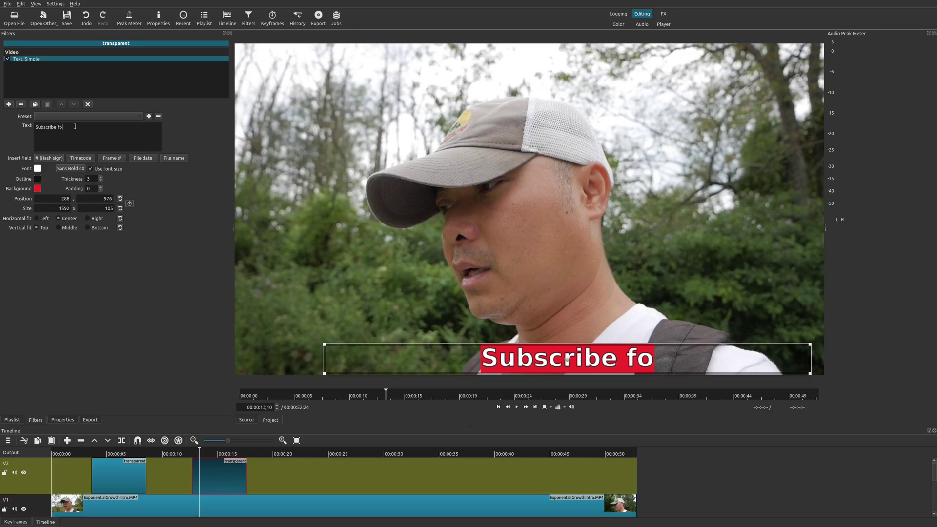
type("r More!")
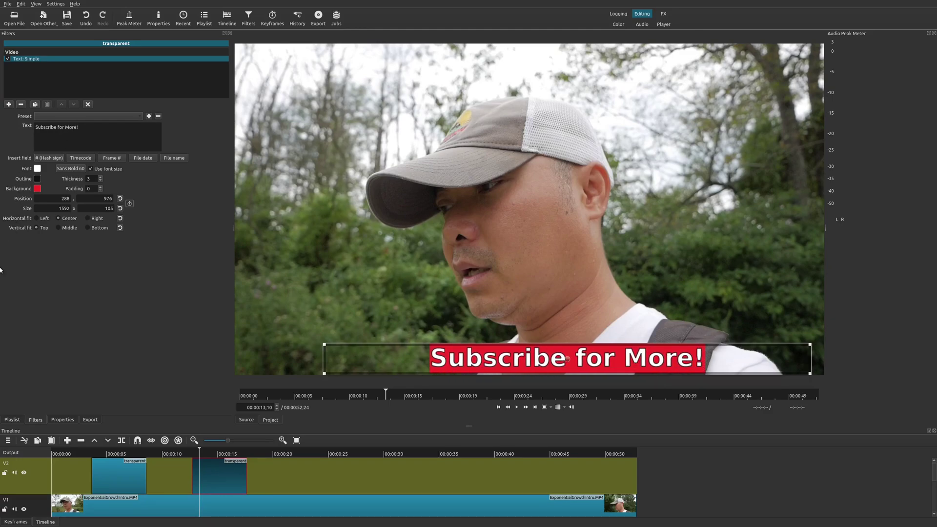
- Move the 'Subscribe for More!' clip earlier, nearer the first subtitle, and review playback
left_click(85, 455)
key("space")
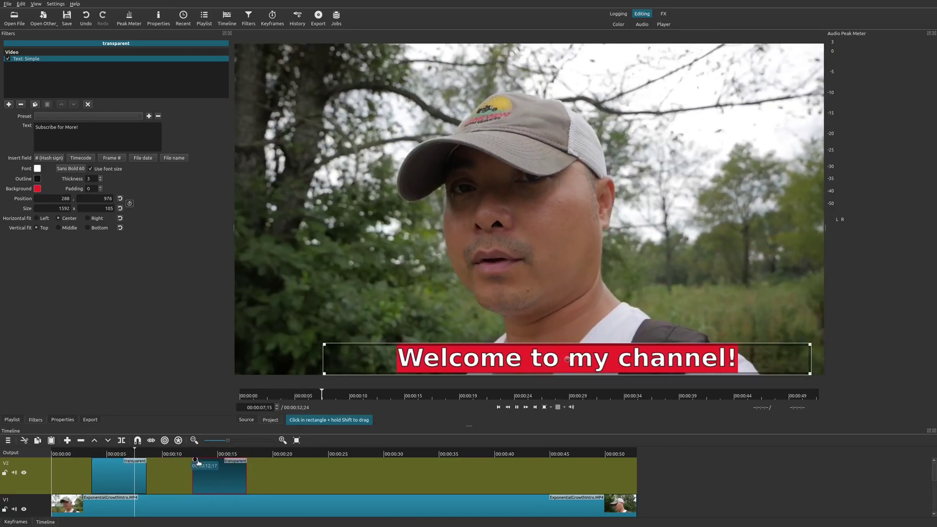
left_click_drag(211, 477, 174, 476)
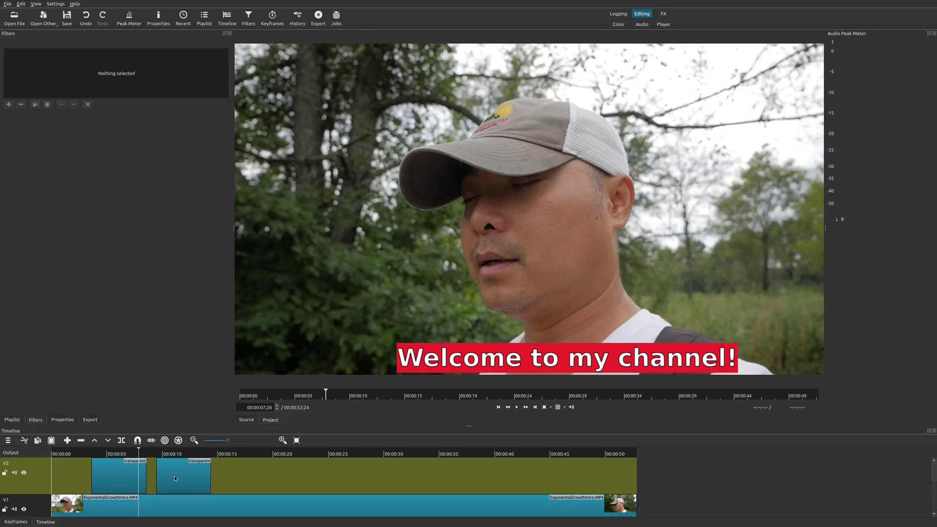
key("space")
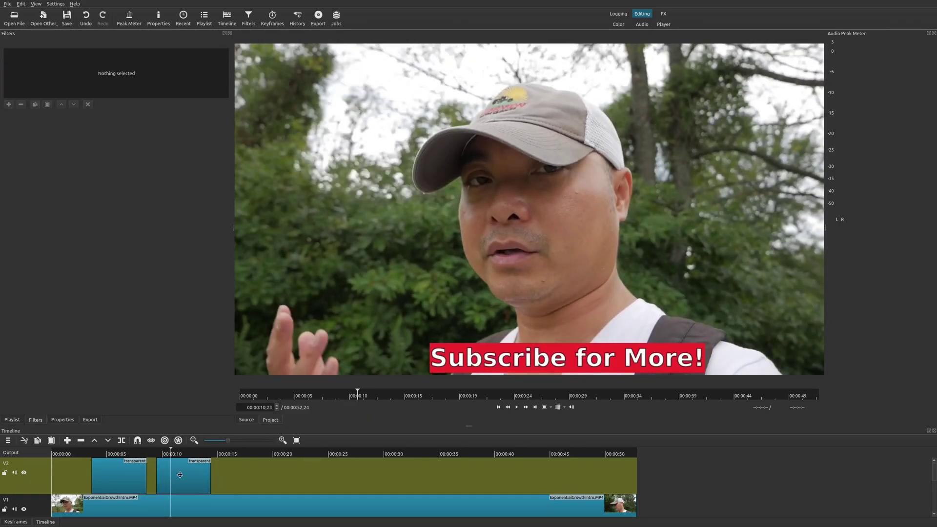
- Select the 'Subscribe for More!' clip on V2 to show its Text: Simple filter settings
left_click(180, 474)
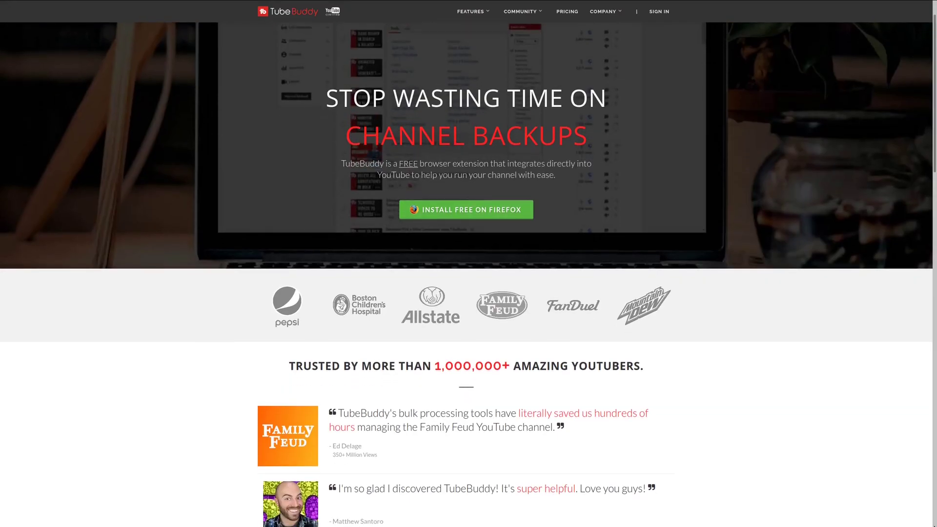
- Scroll the TubeBuddy page down to the 'Work within YouTube to optimize and grow your channel' section
scroll(468, 273, "down", 2)
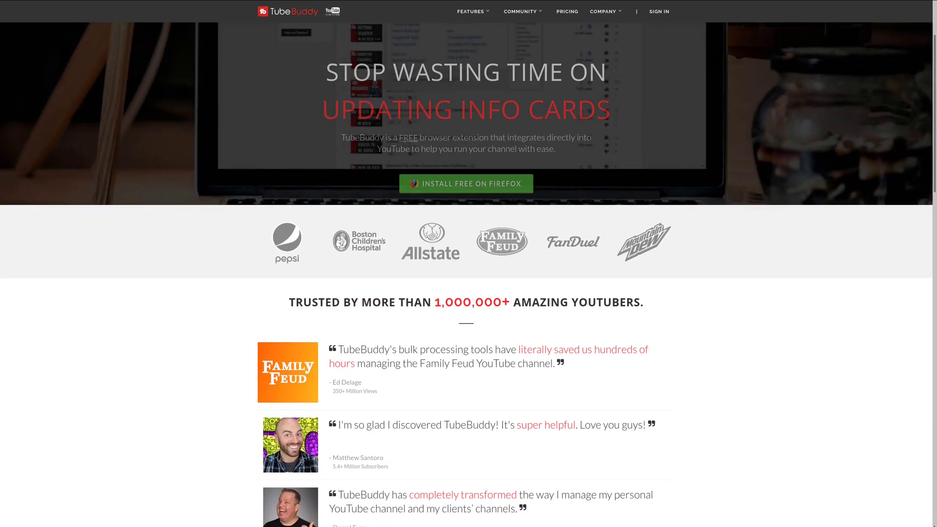
scroll(468, 273, "down", 2)
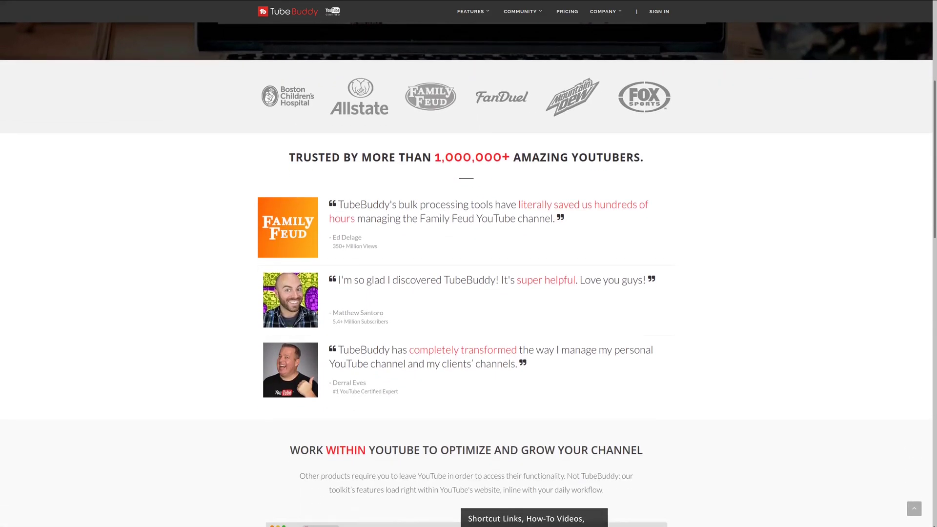
scroll(469, 273, "down", 2)
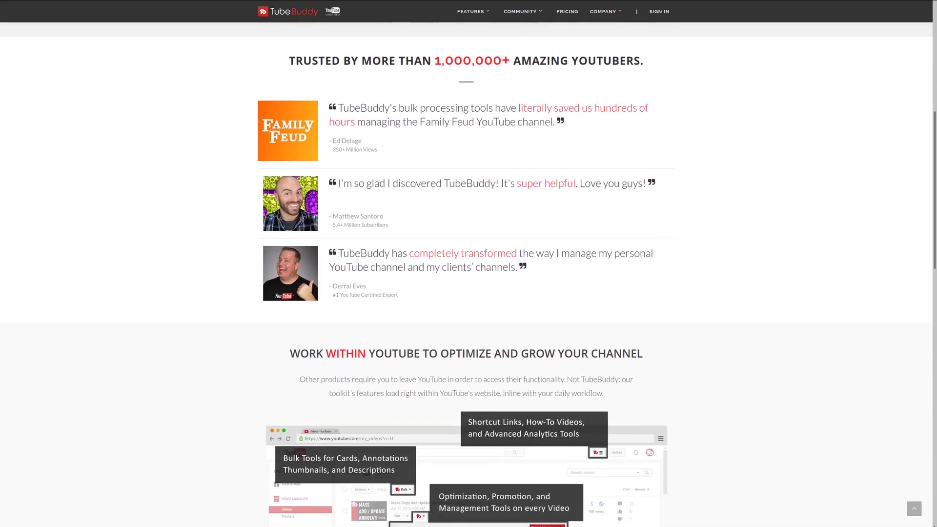
scroll(469, 273, "down", 1)
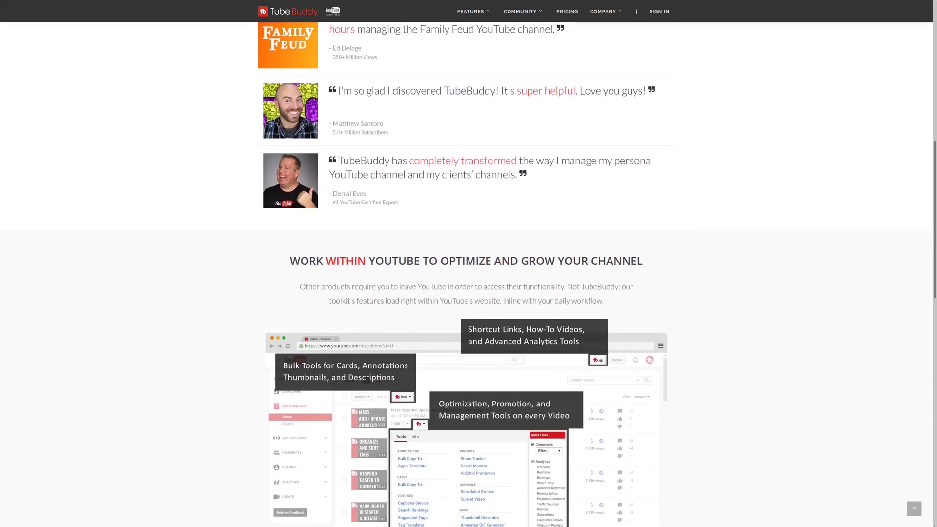
scroll(468, 273, "down", 1)
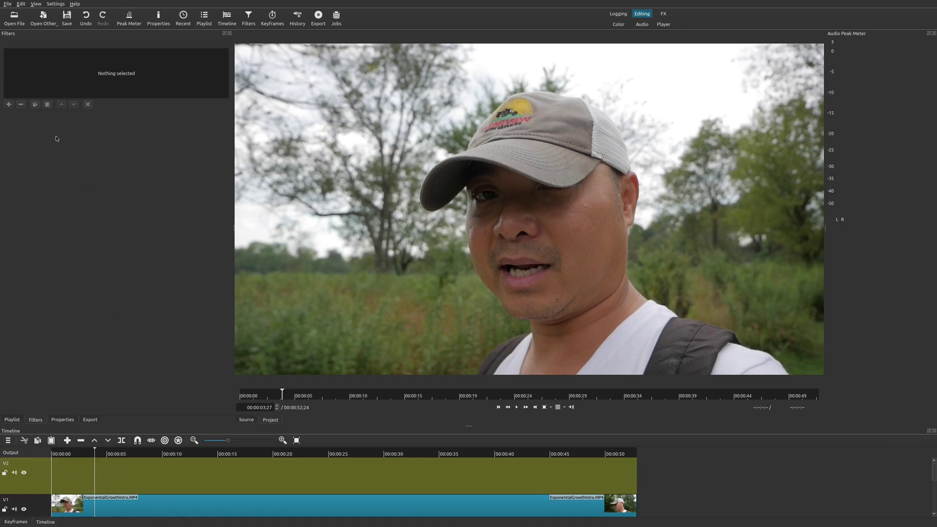
- Generate a transparent Color clip and drop it onto V2 around the 4-second mark
left_click(43, 22)
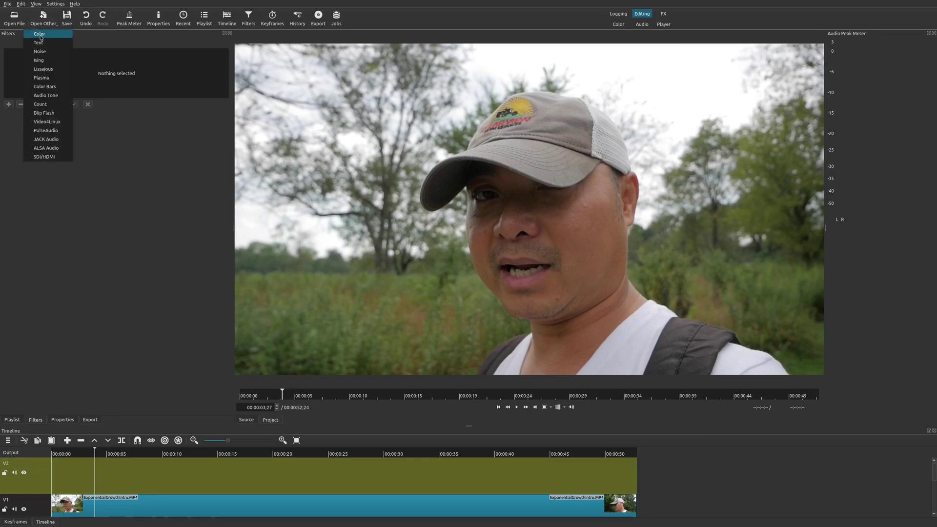
left_click(39, 33)
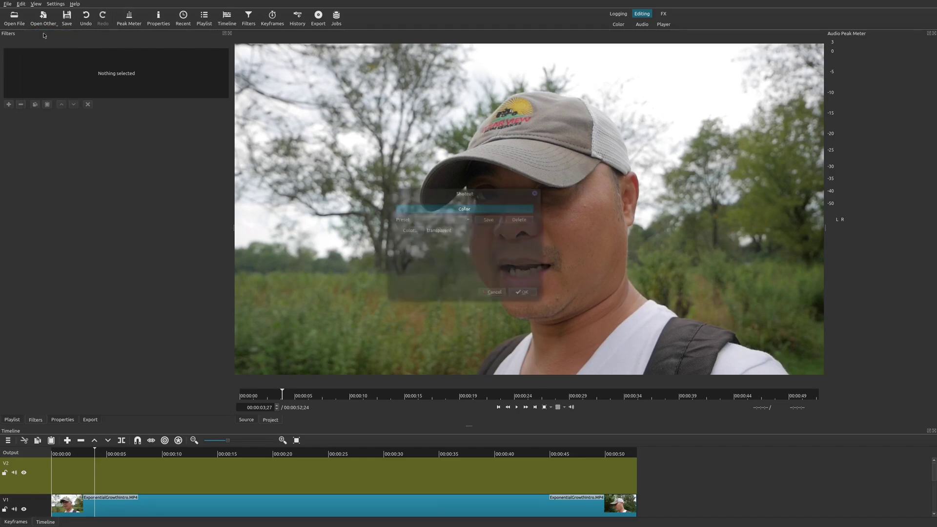
left_click(524, 294)
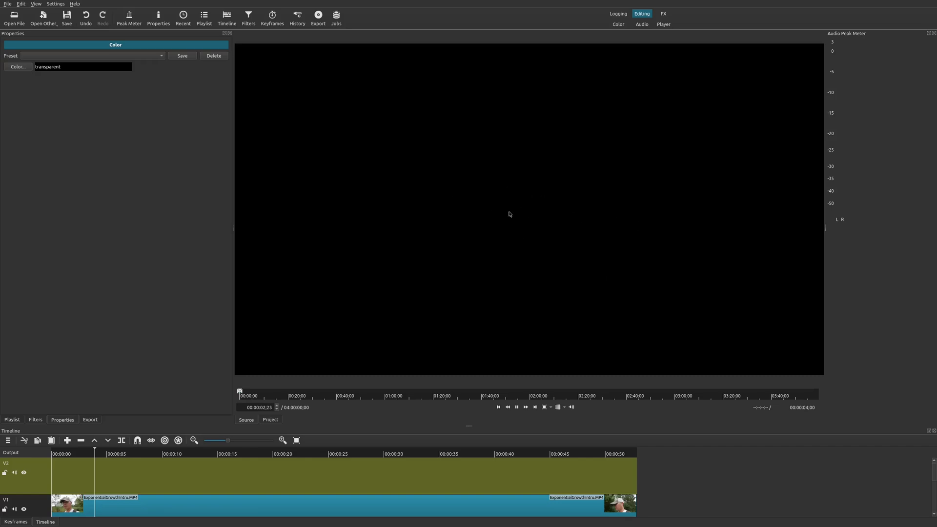
left_click_drag(509, 214, 109, 475)
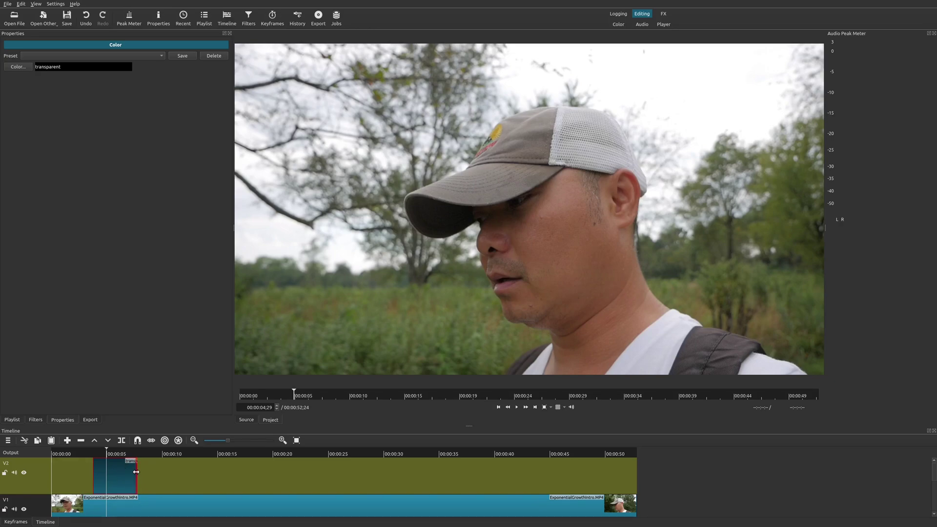
- Extend the transparent clip and add a Text: Simple filter reading 'Welcome to my channel!'
left_click_drag(136, 472, 158, 472)
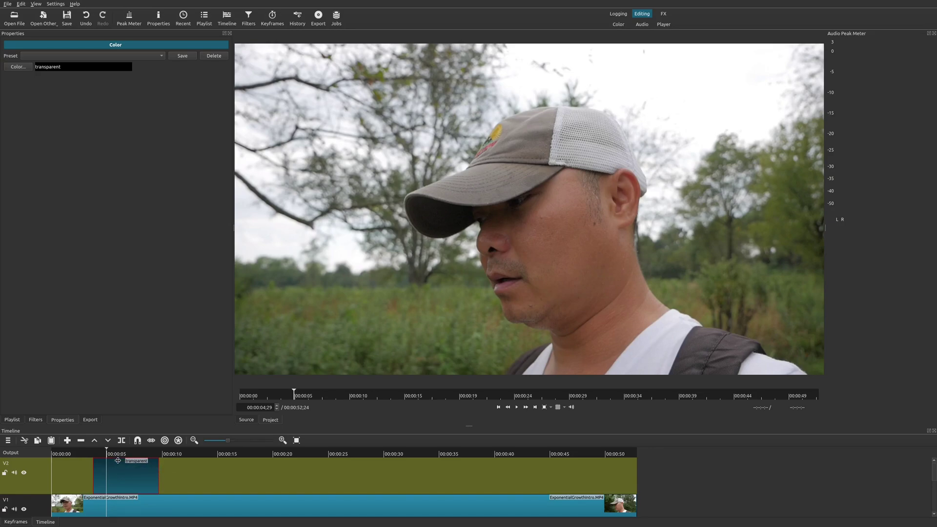
left_click(35, 420)
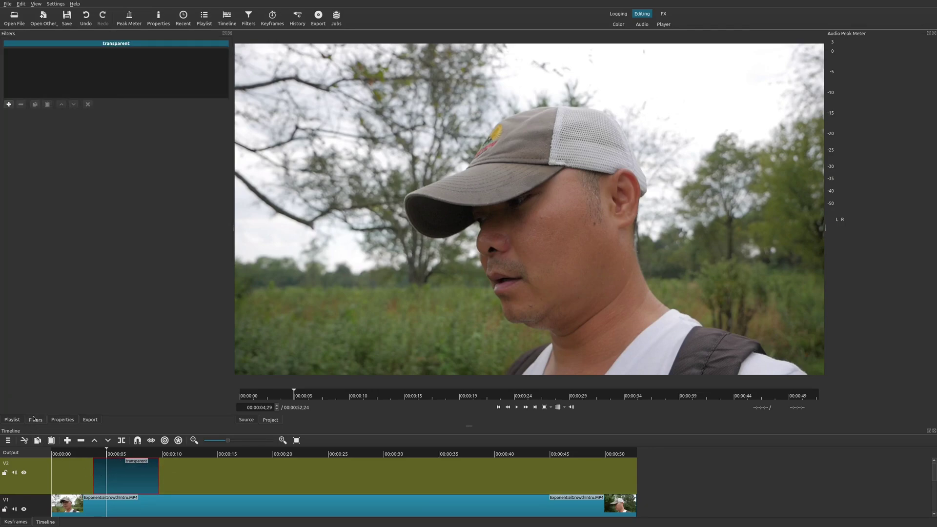
left_click(9, 104)
type("t")
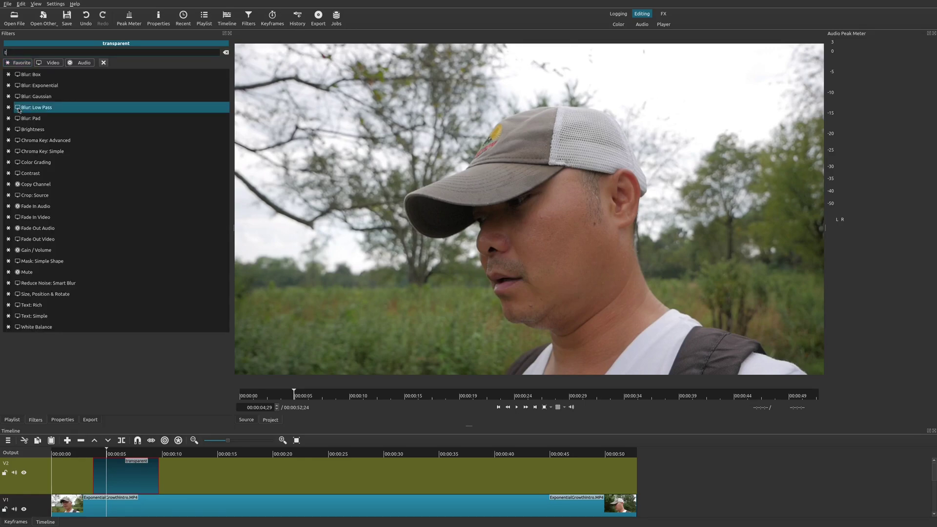
type("ext")
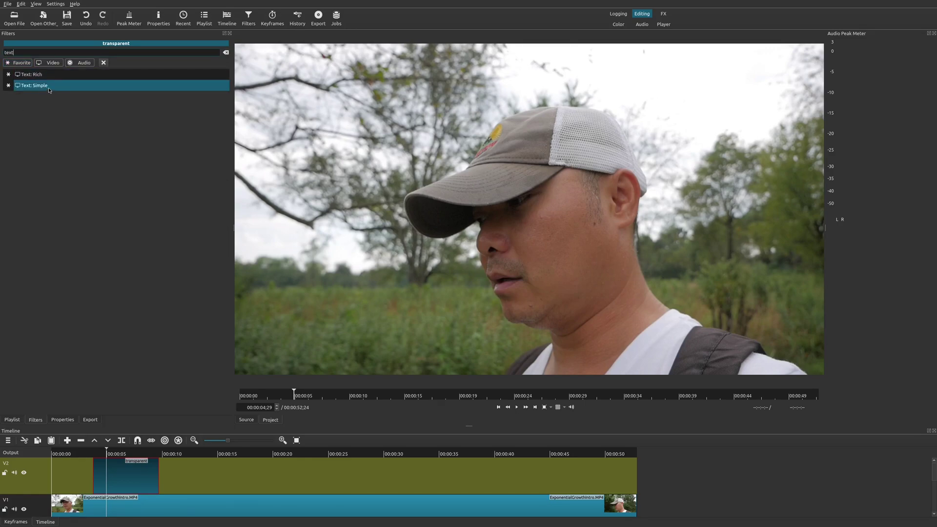
left_click(49, 87)
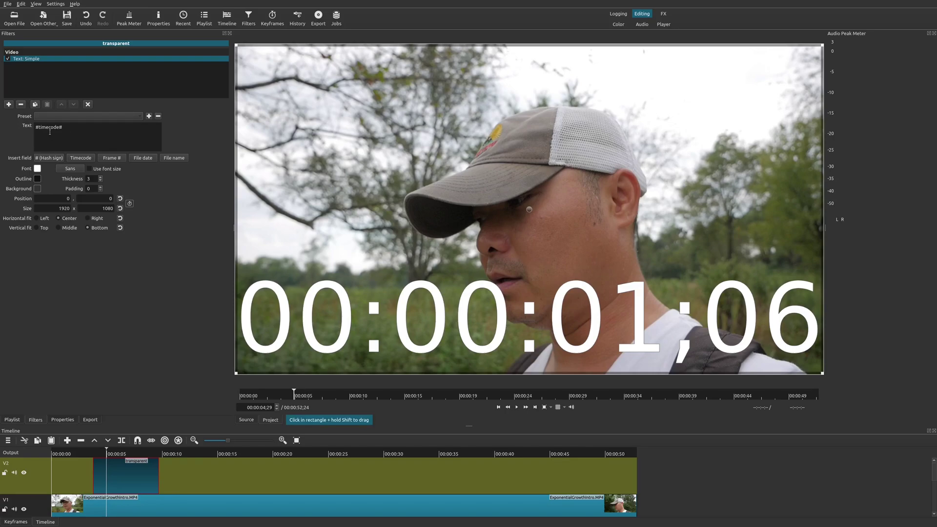
key("ctrl+a")
type("Wec")
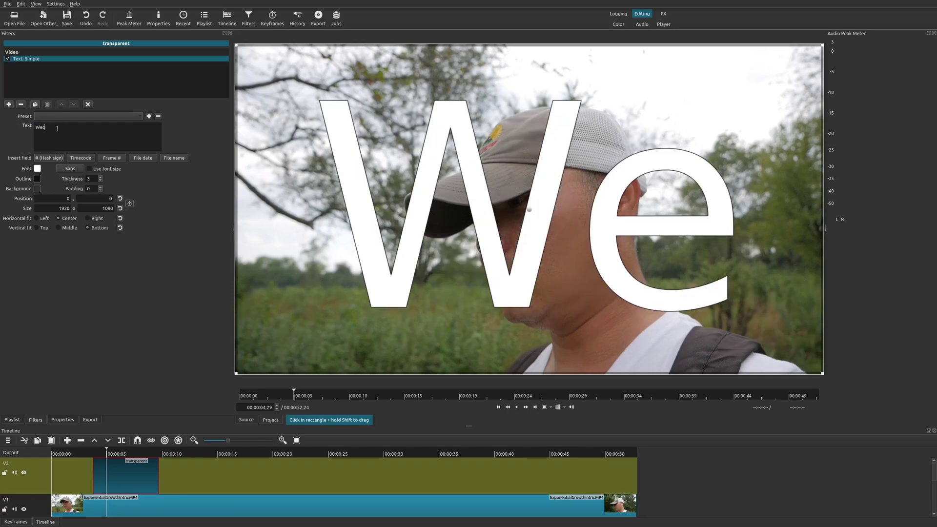
key("BackSpace")
type("lcome")
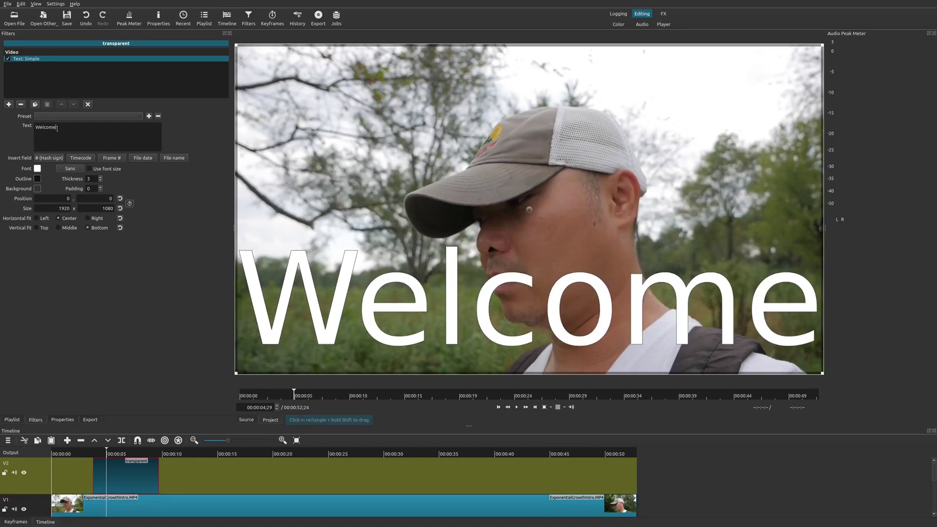
type(" to my channel!")
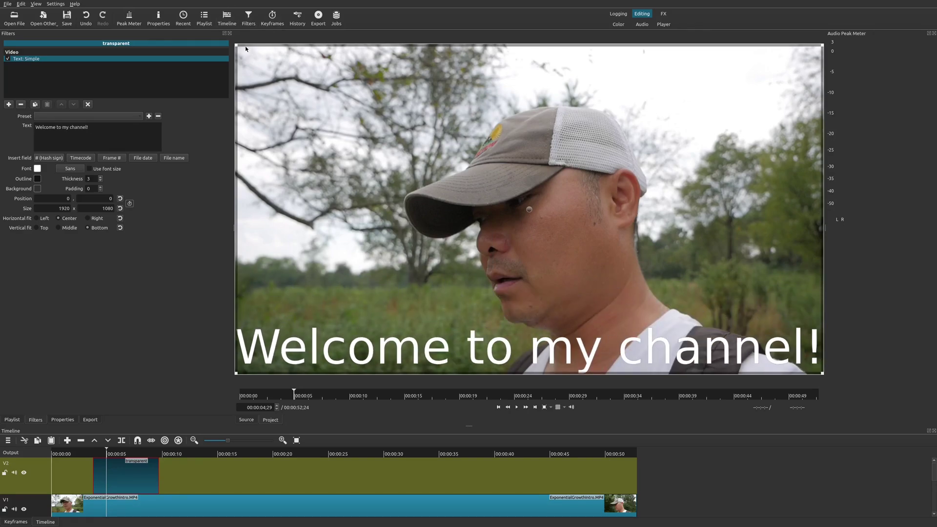
- Shrink the caption box toward the lower right and give it a red background
left_click_drag(233, 43, 441, 317)
left_click_drag(629, 348, 580, 343)
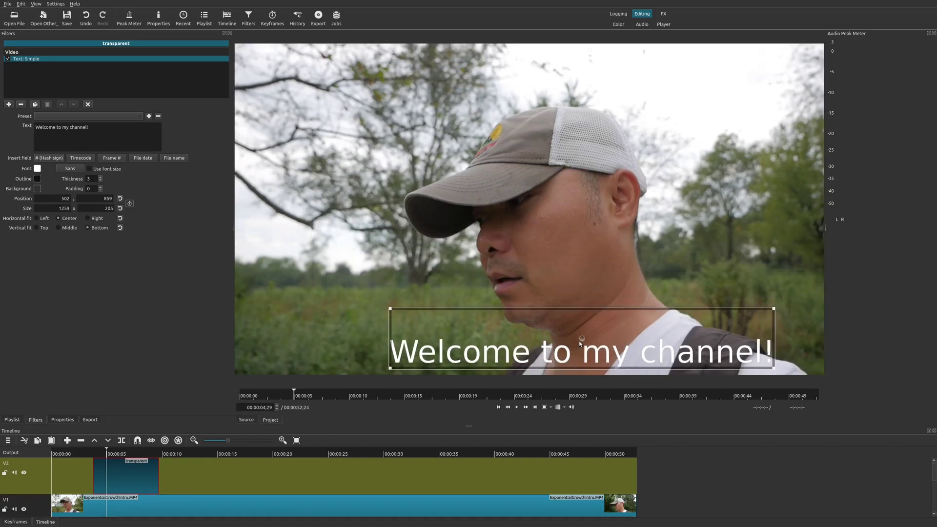
left_click(38, 189)
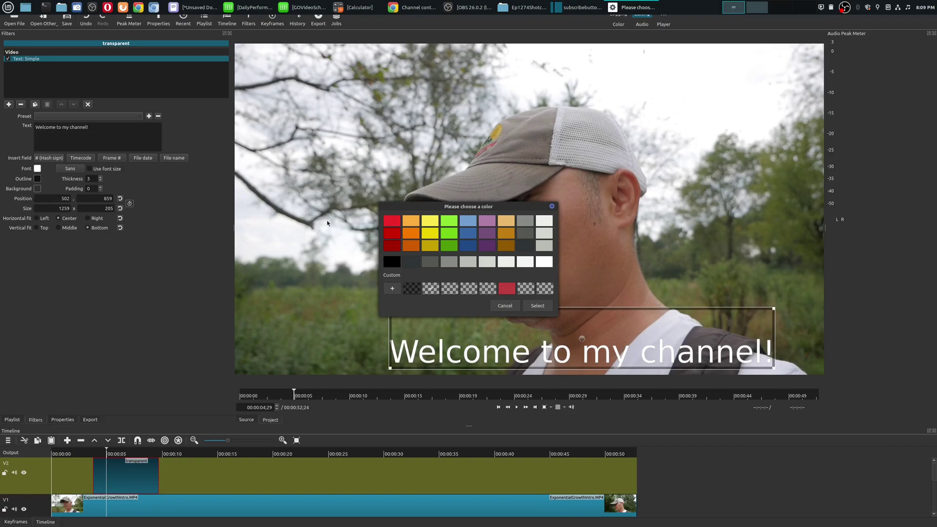
left_click(537, 305)
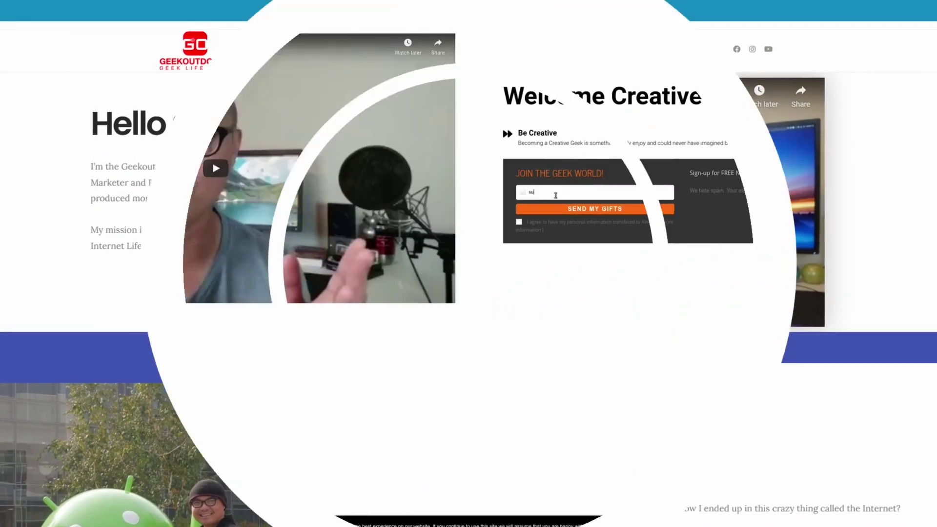
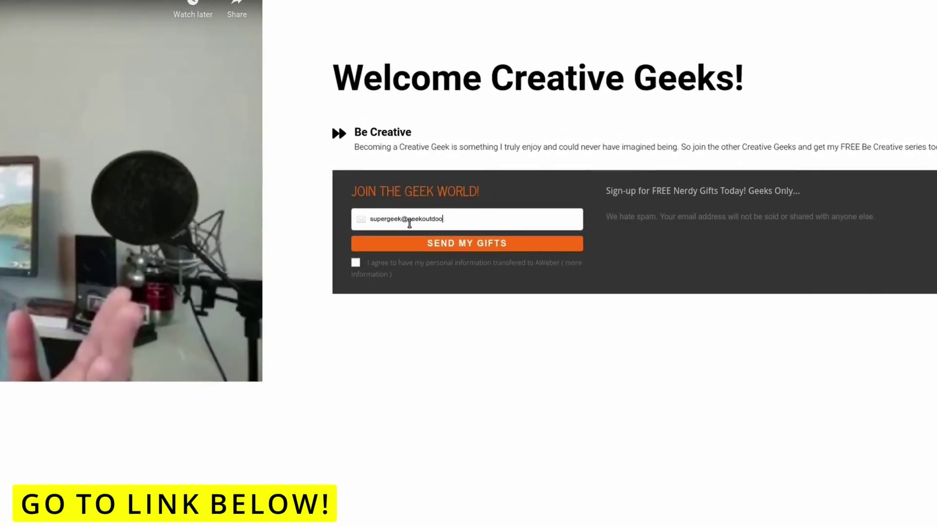